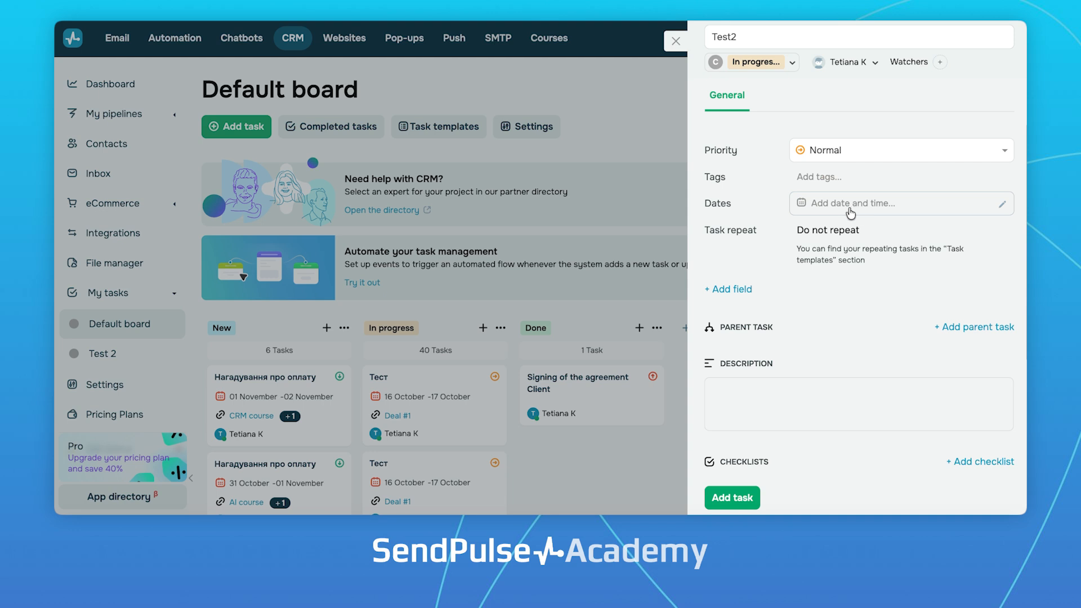
Step: Tag the task with Test and give it a start date of 24 November 2025 at 17:59 with the due date option enabled
{"action": "left_click", "coordinate": [842, 175]}
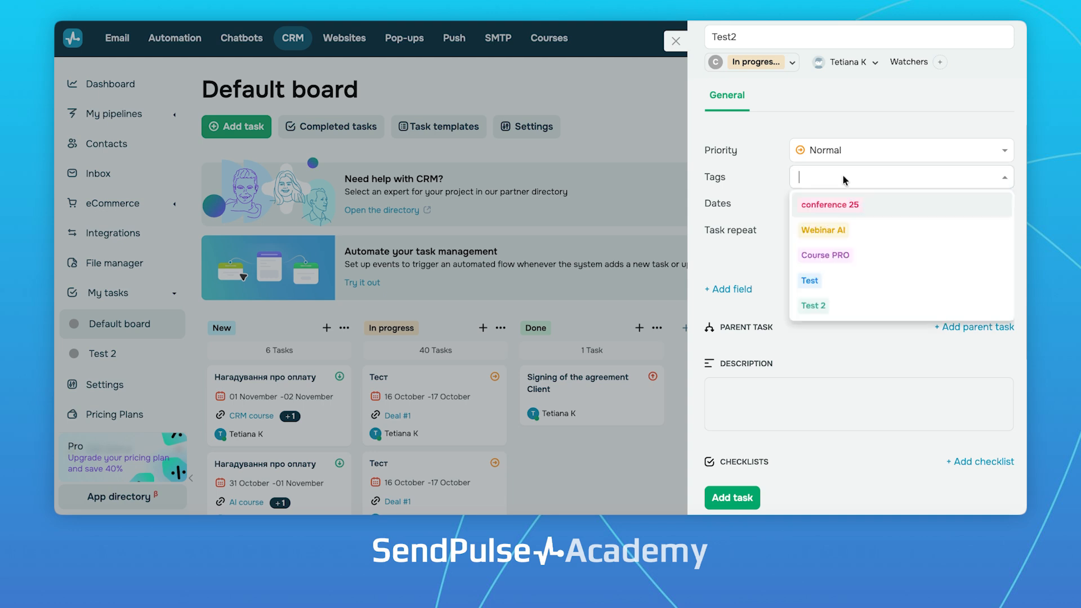
{"action": "left_click", "coordinate": [825, 280]}
{"action": "left_click", "coordinate": [834, 208]}
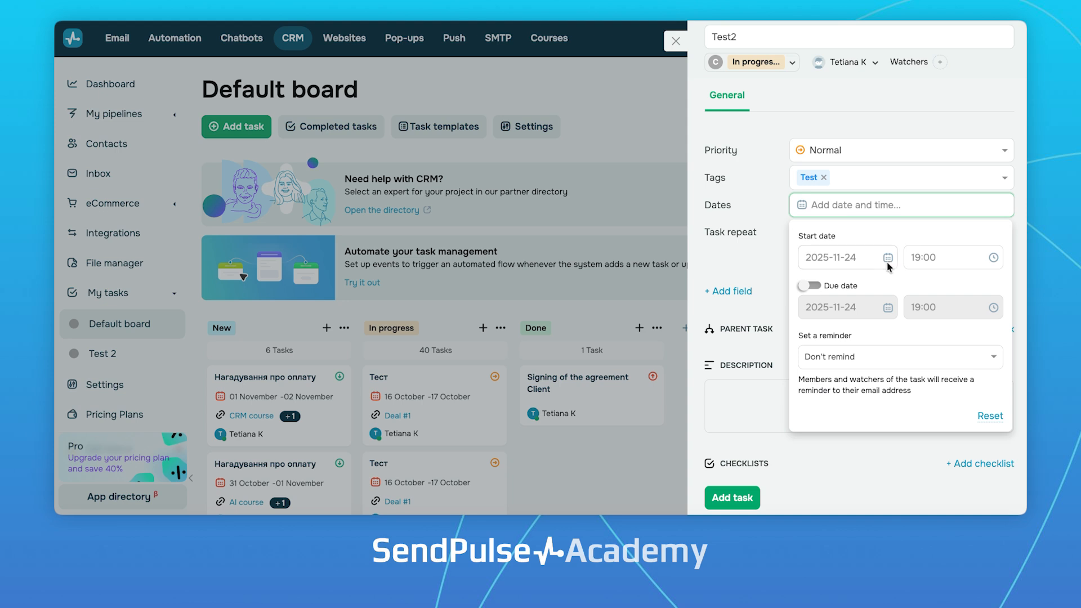
{"action": "left_click", "coordinate": [888, 260]}
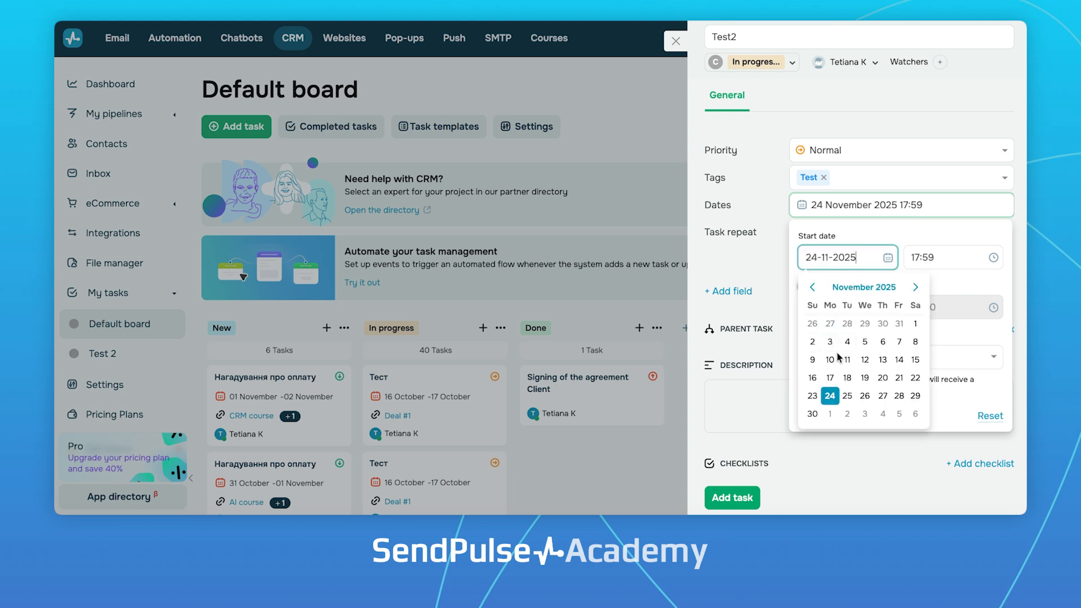
{"action": "left_click", "coordinate": [951, 284]}
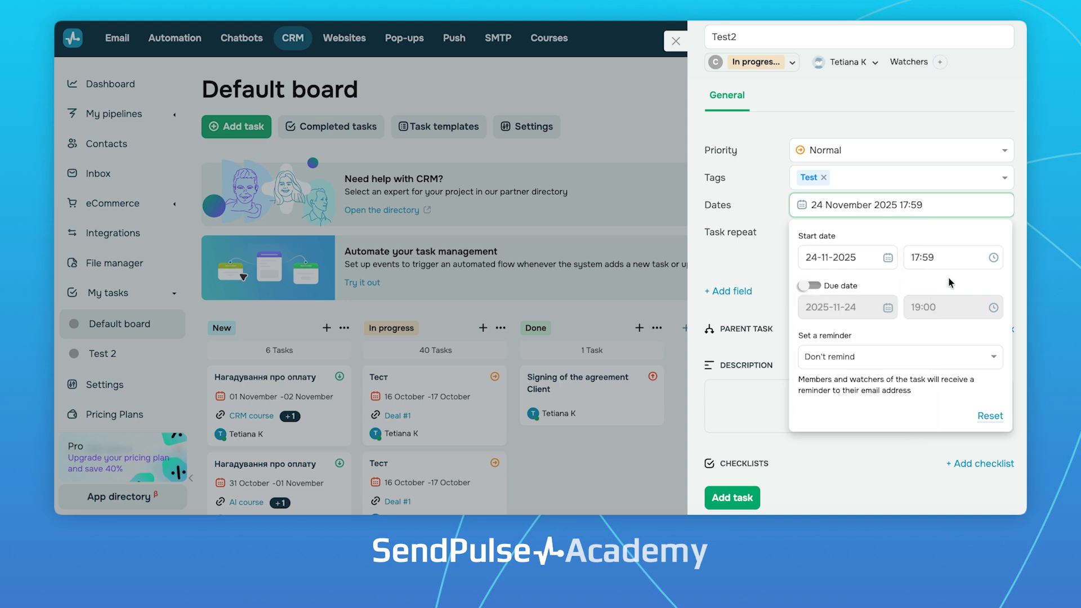
{"action": "left_click", "coordinate": [820, 289]}
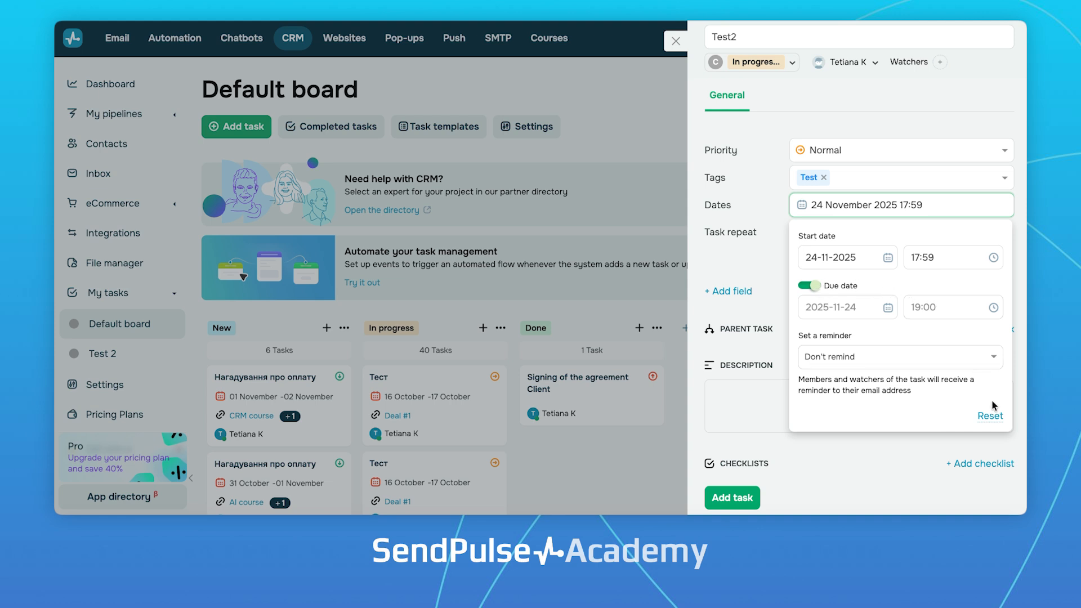
{"action": "left_click", "coordinate": [778, 263]}
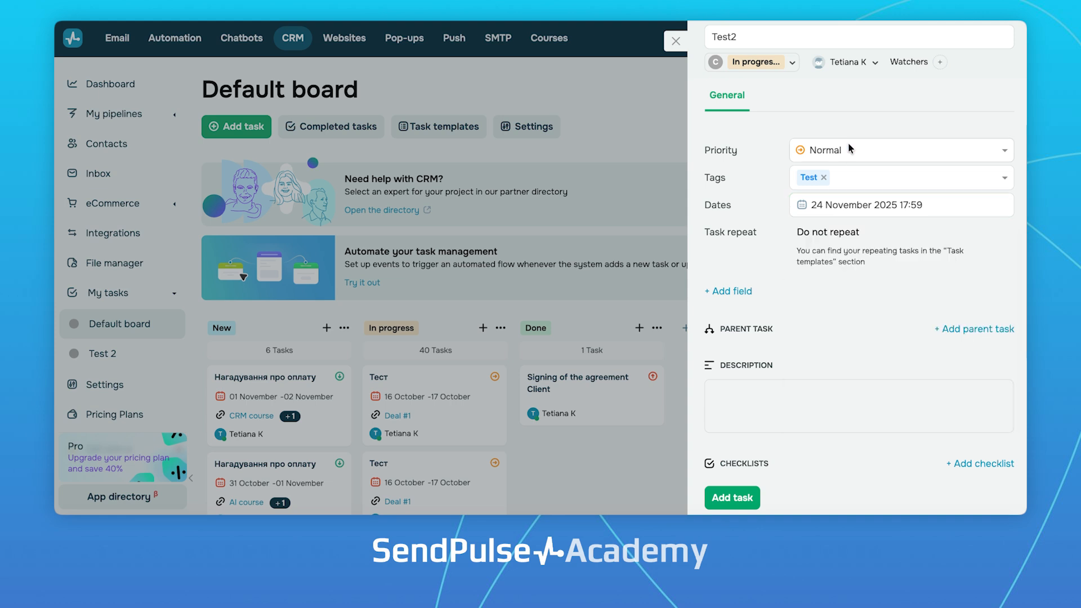
Step: Assign the task to the other team member and add the original assignee as a watcher
{"action": "left_click", "coordinate": [850, 64]}
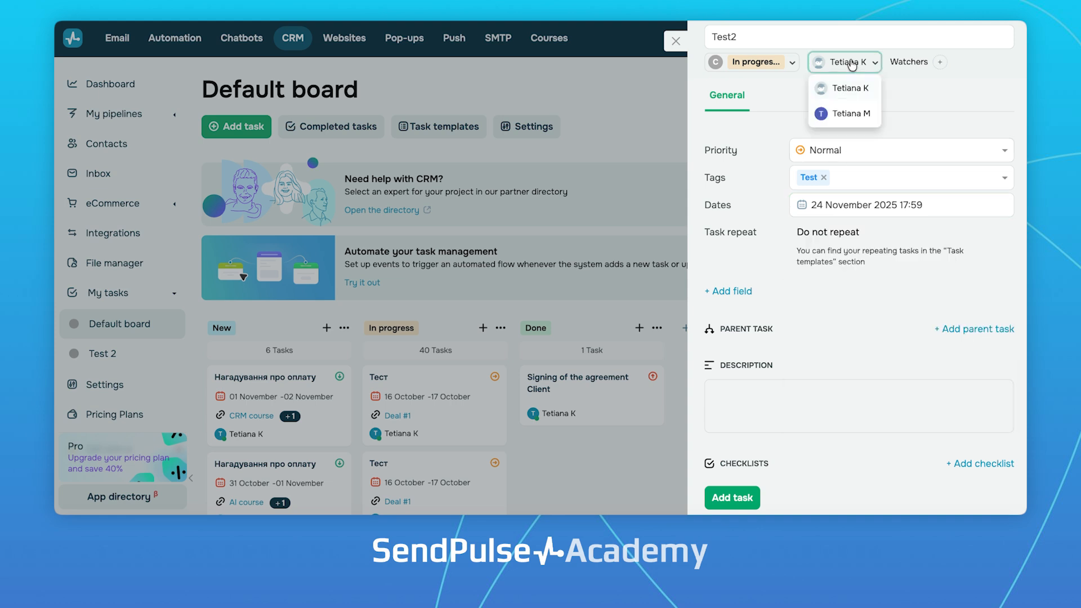
{"action": "left_click", "coordinate": [848, 114]}
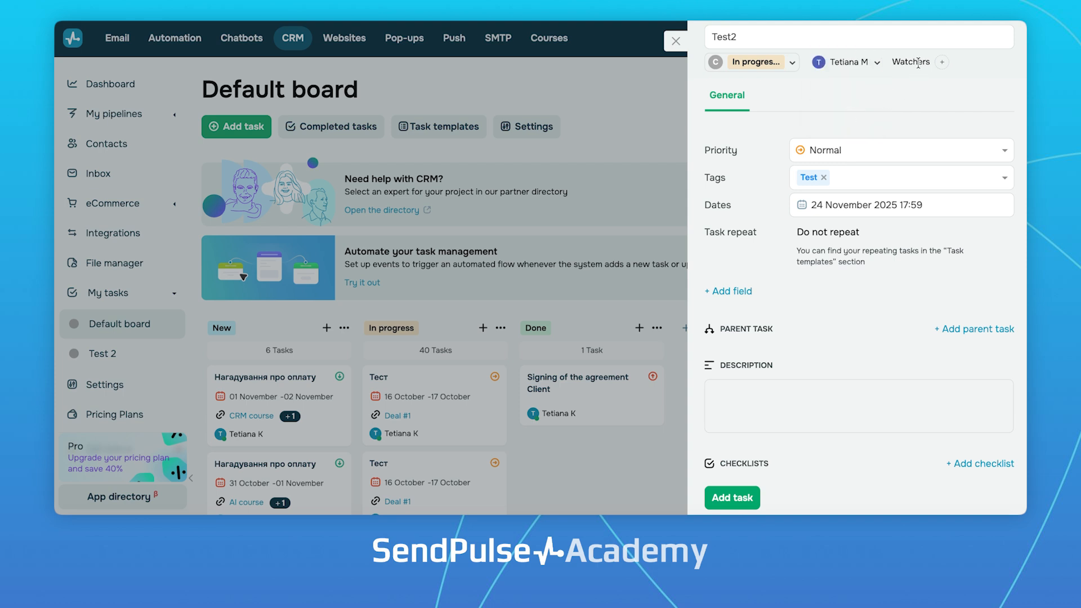
{"action": "left_click", "coordinate": [941, 62]}
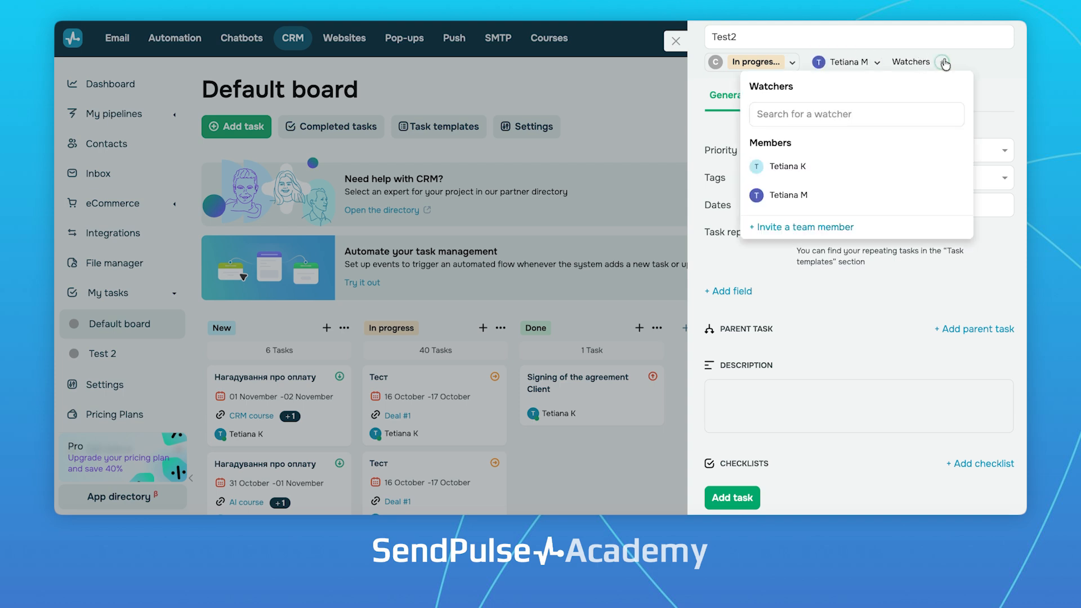
{"action": "left_click", "coordinate": [806, 167]}
{"action": "left_click", "coordinate": [1007, 85]}
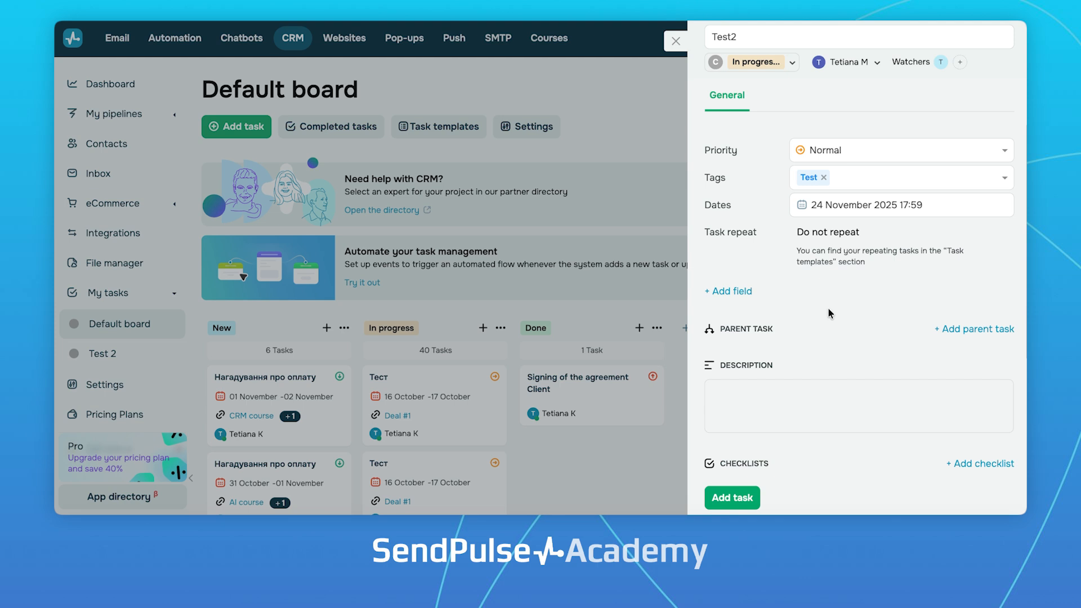
Step: Look at the available task repeat intervals and the form for adding a custom field
{"action": "left_click", "coordinate": [833, 239]}
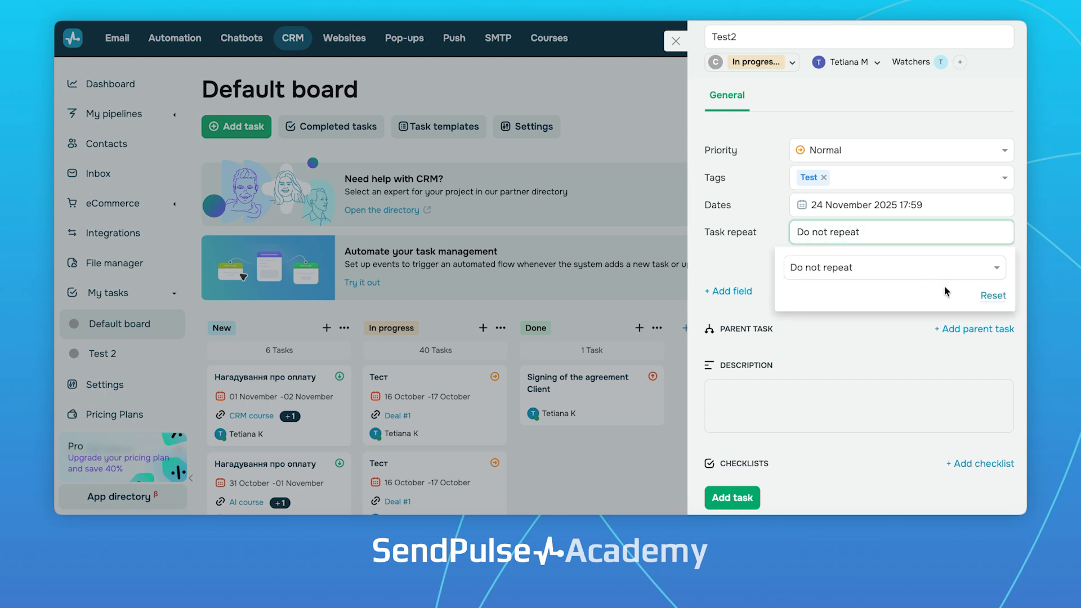
{"action": "left_click", "coordinate": [988, 269]}
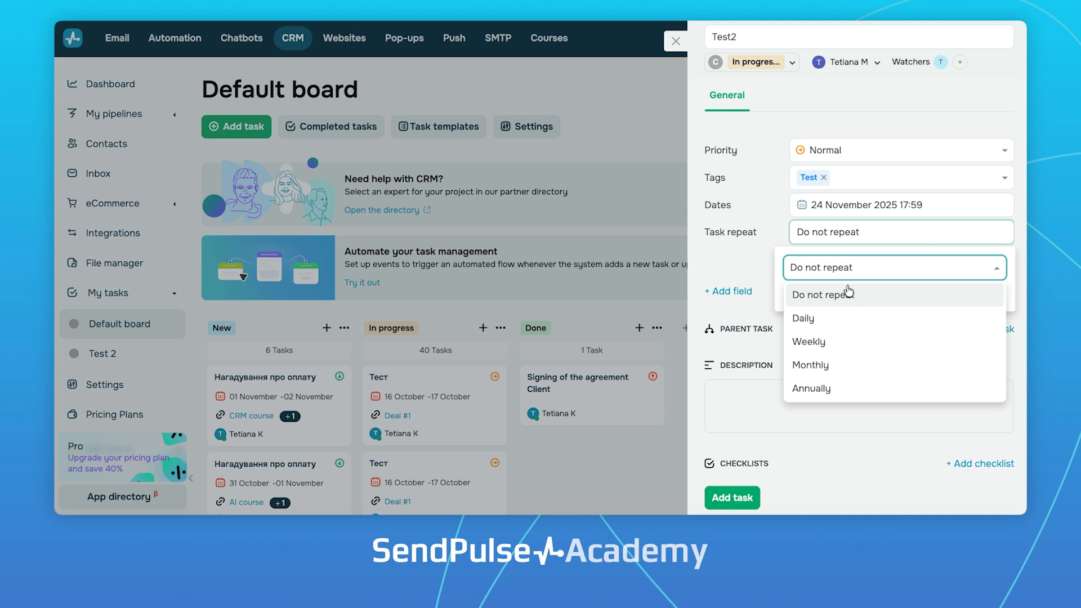
{"action": "left_click", "coordinate": [740, 269]}
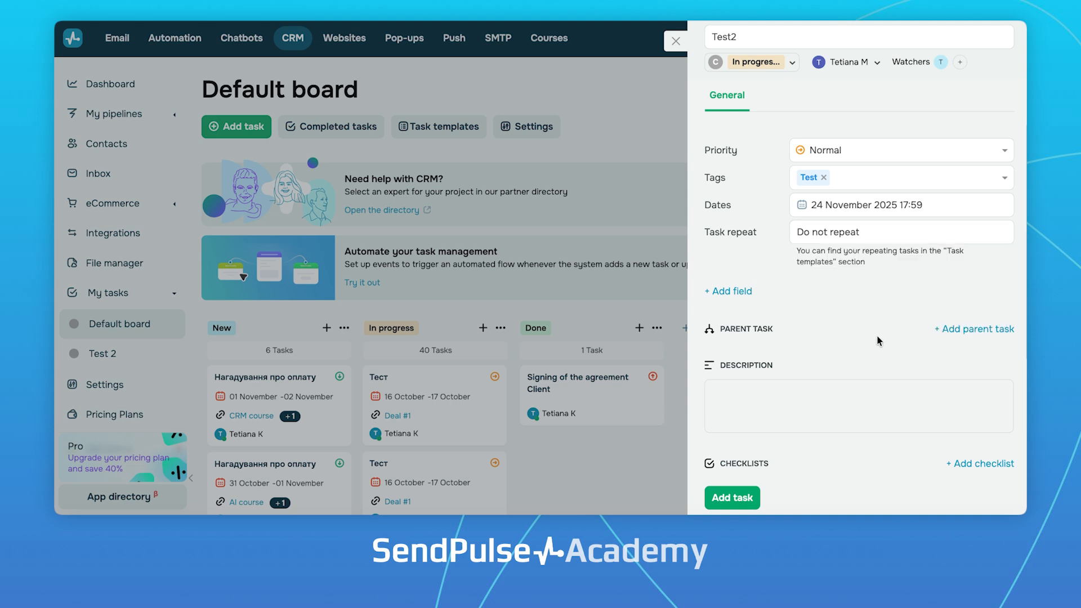
{"action": "left_click", "coordinate": [748, 291]}
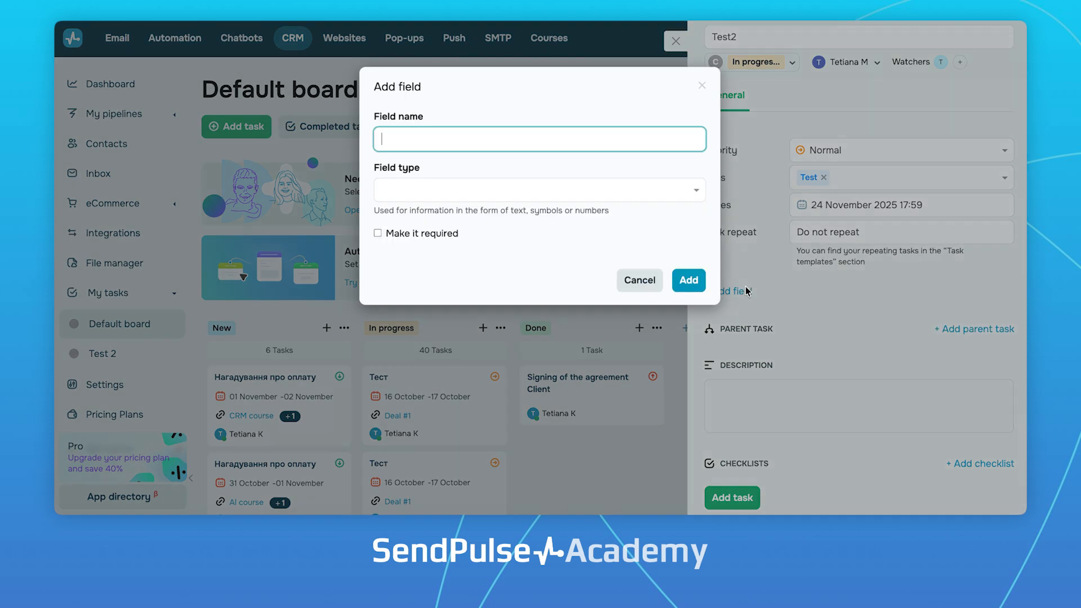
{"action": "left_click", "coordinate": [703, 87]}
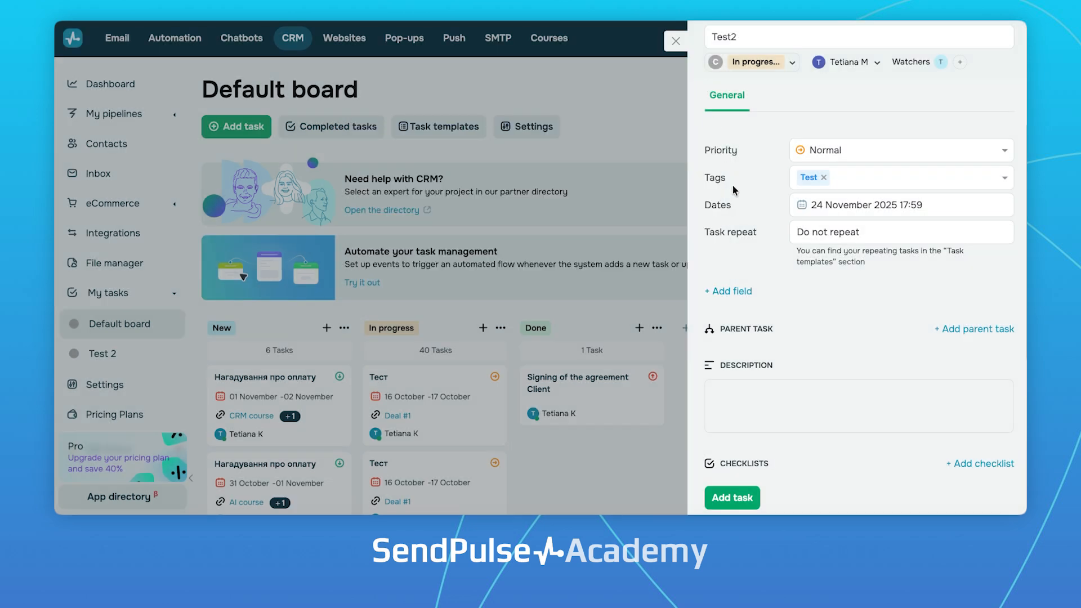
Step: Search for "test" among the existing tasks and set Test1 from the Default board as the parent task
{"action": "scroll", "coordinate": [809, 304], "scroll_direction": "down", "scroll_amount": 2}
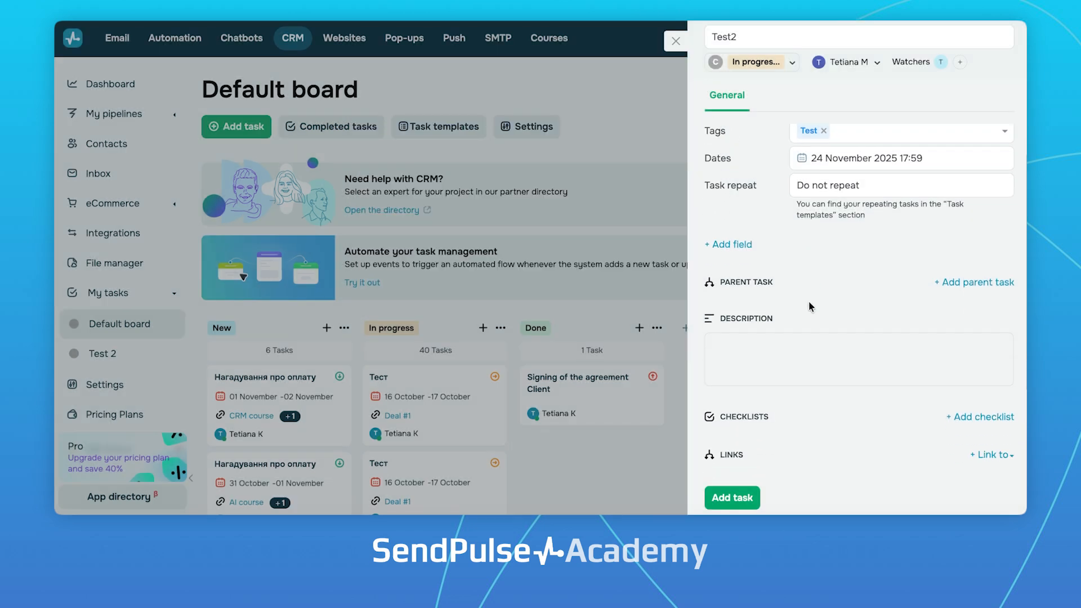
{"action": "left_click", "coordinate": [974, 272]}
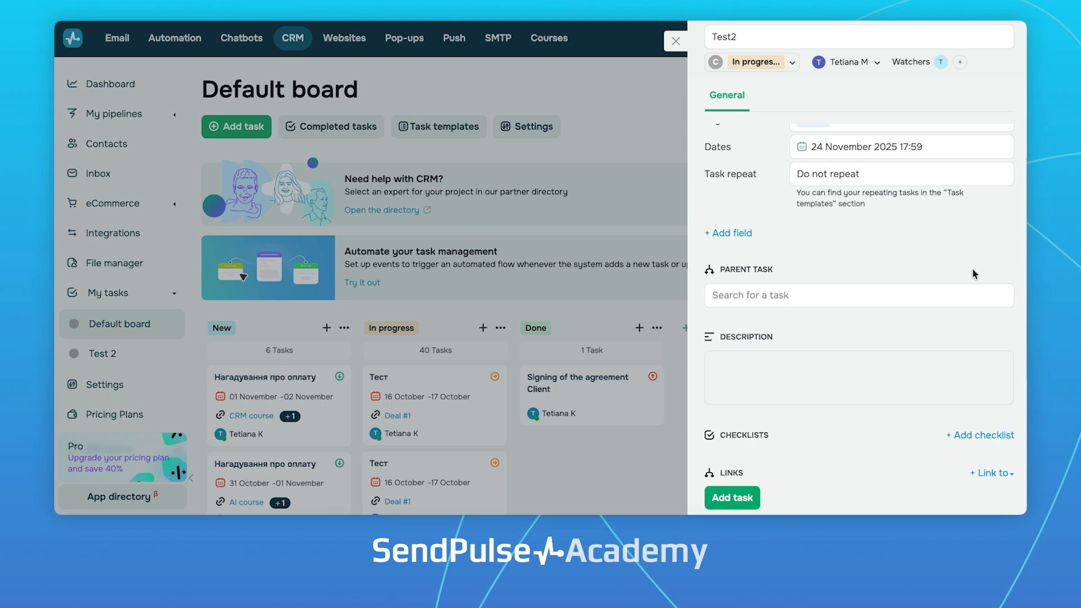
{"action": "left_click", "coordinate": [857, 296]}
{"action": "type", "text": "t"}
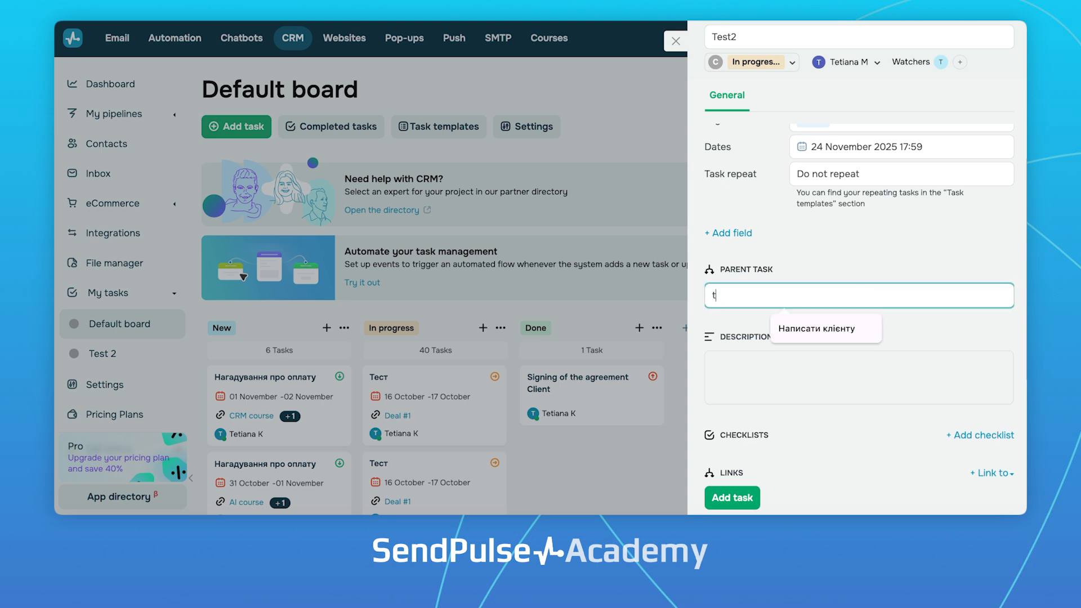
{"action": "type", "text": "est"}
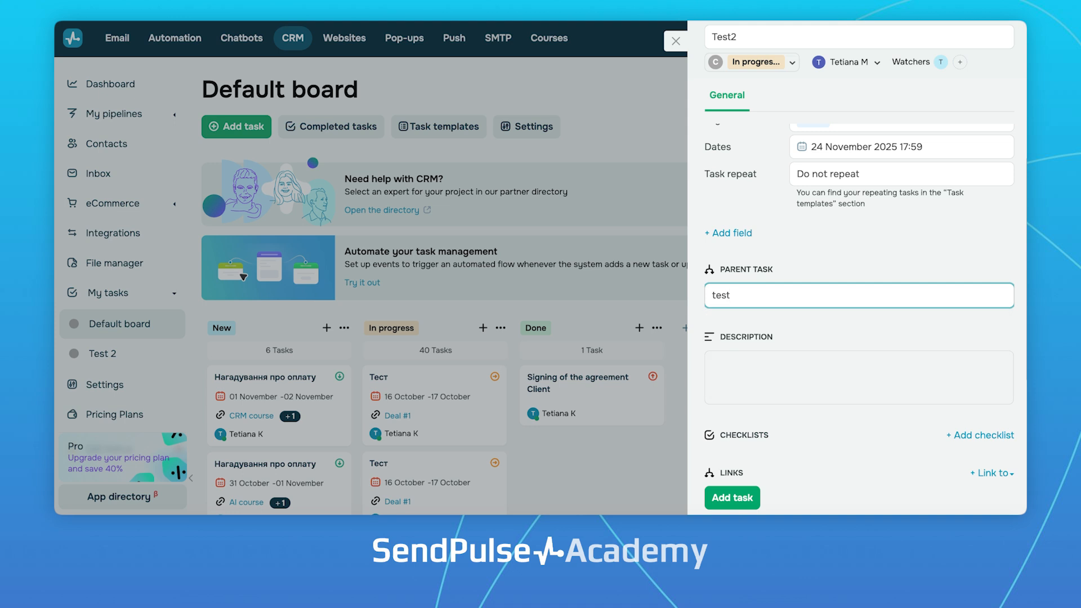
{"action": "left_click", "coordinate": [723, 347]}
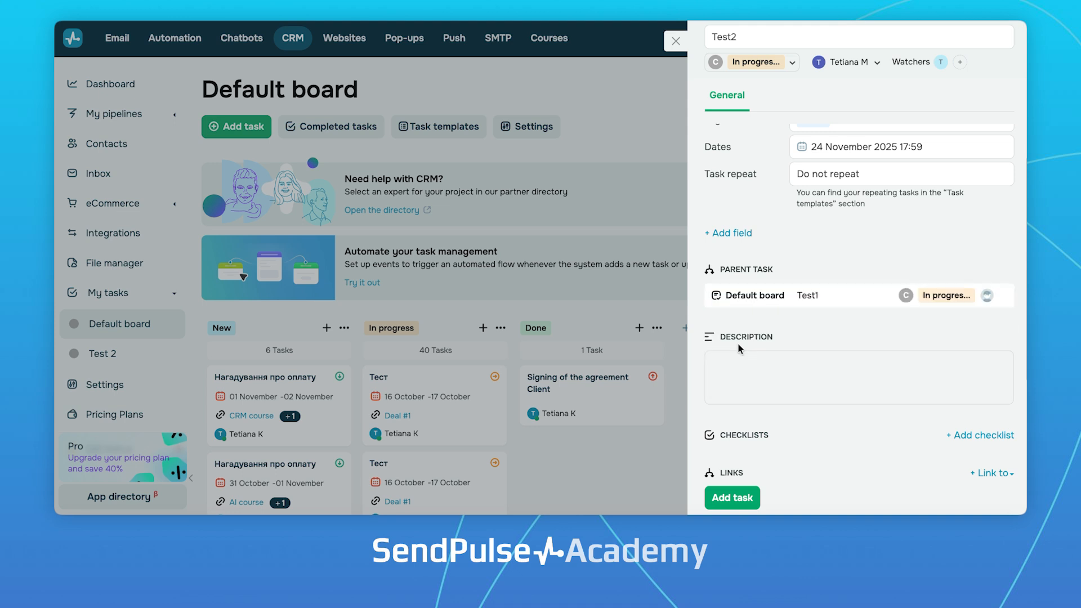
Step: Open the task description for editing and open a blank checklist entry
{"action": "left_click", "coordinate": [759, 369]}
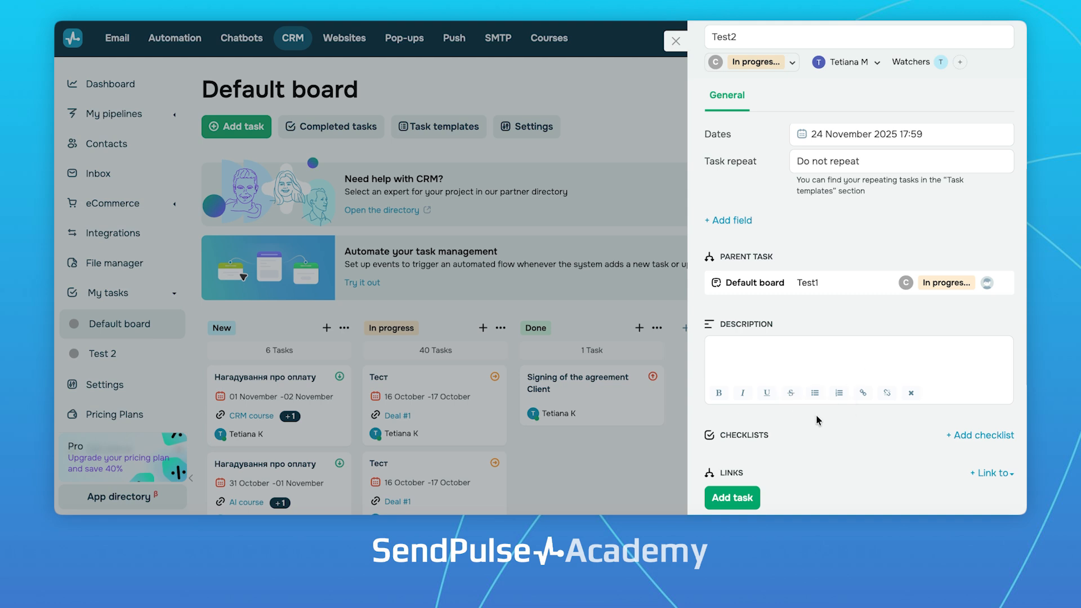
{"action": "scroll", "coordinate": [819, 418], "scroll_direction": "down", "scroll_amount": 1}
{"action": "scroll", "coordinate": [823, 422], "scroll_direction": "down", "scroll_amount": 3}
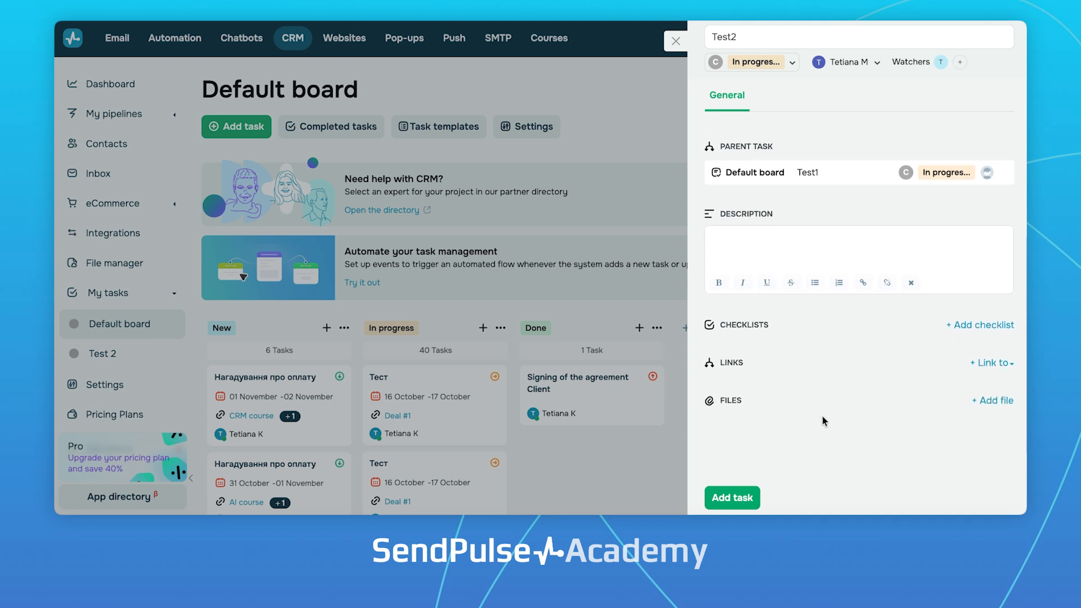
{"action": "left_click", "coordinate": [968, 317]}
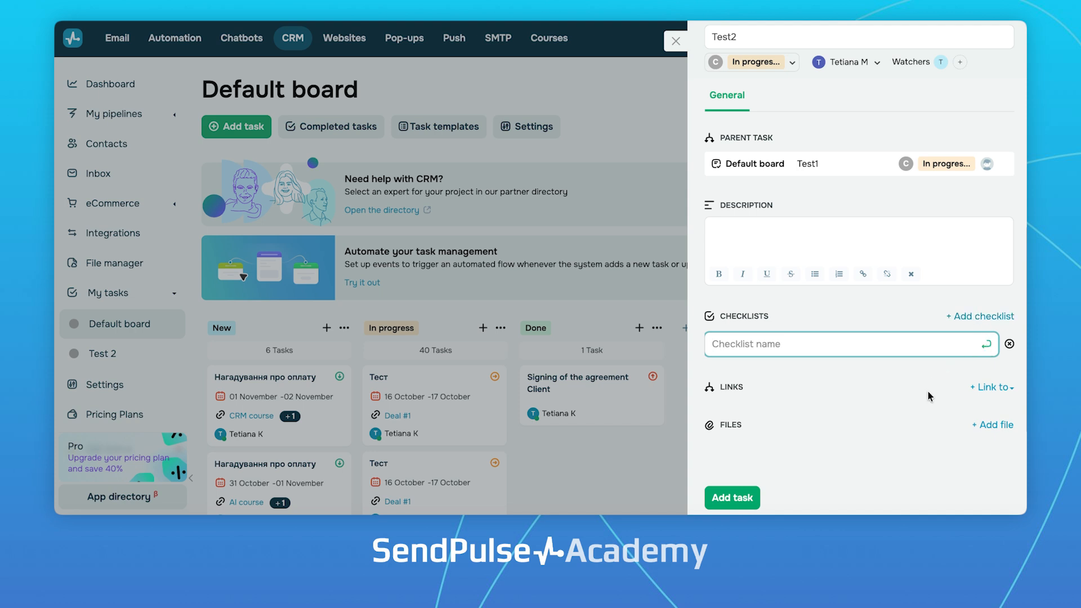
{"action": "scroll", "coordinate": [930, 394], "scroll_direction": "down", "scroll_amount": 2}
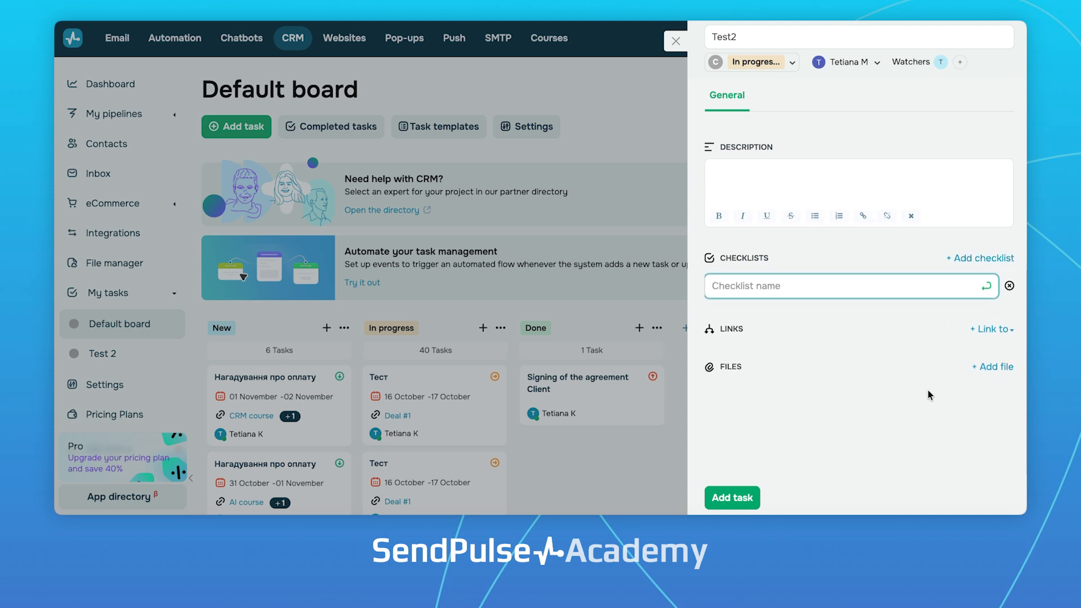
Step: Review the link targets and the file picker without attaching anything, and create the Test2 task
{"action": "left_click", "coordinate": [986, 326]}
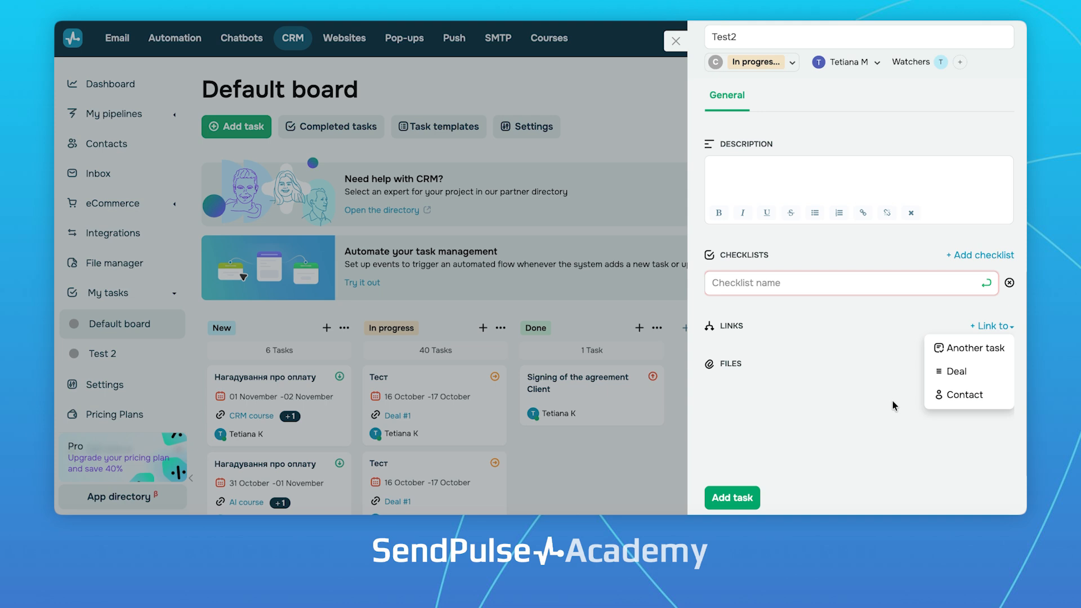
{"action": "left_click", "coordinate": [991, 364]}
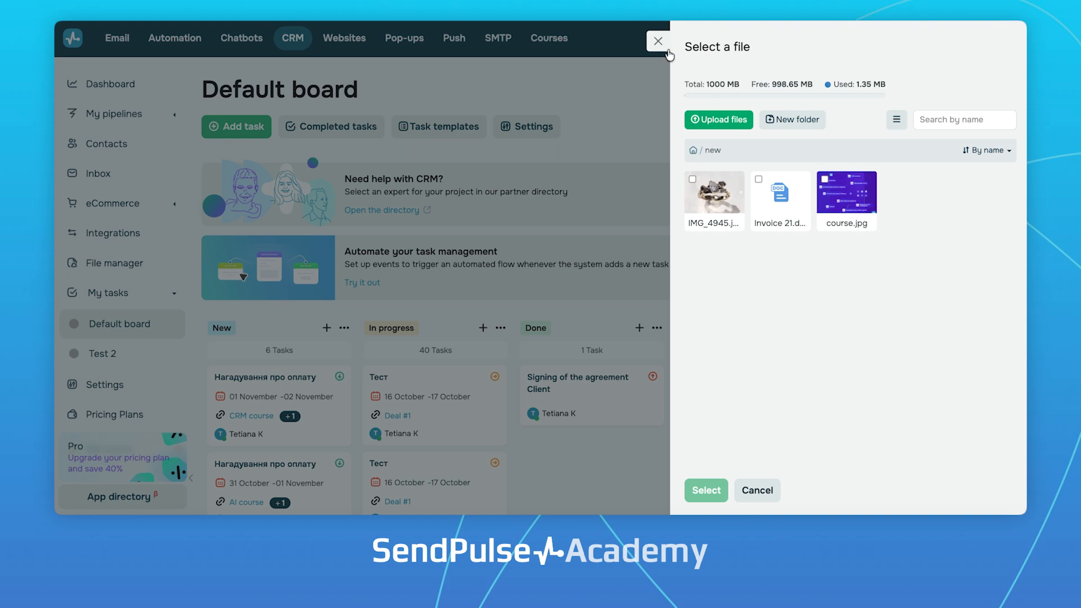
{"action": "left_click", "coordinate": [761, 492]}
{"action": "left_click", "coordinate": [741, 498]}
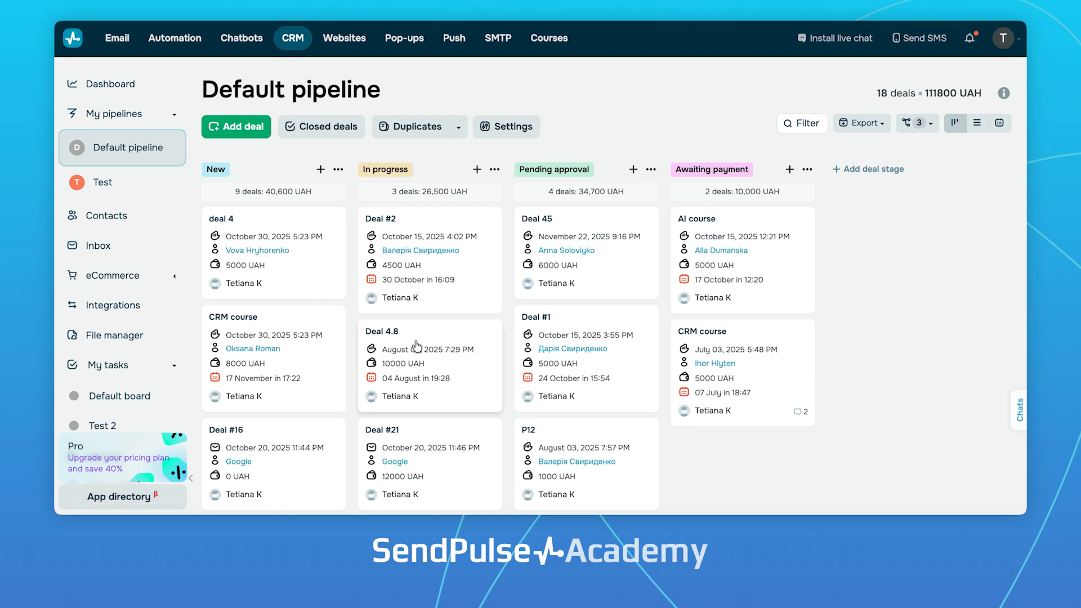
Step: Open a new task form from the tasks of the CRM course deal awaiting payment, review its fields and links, and close it
{"action": "left_click", "coordinate": [754, 376]}
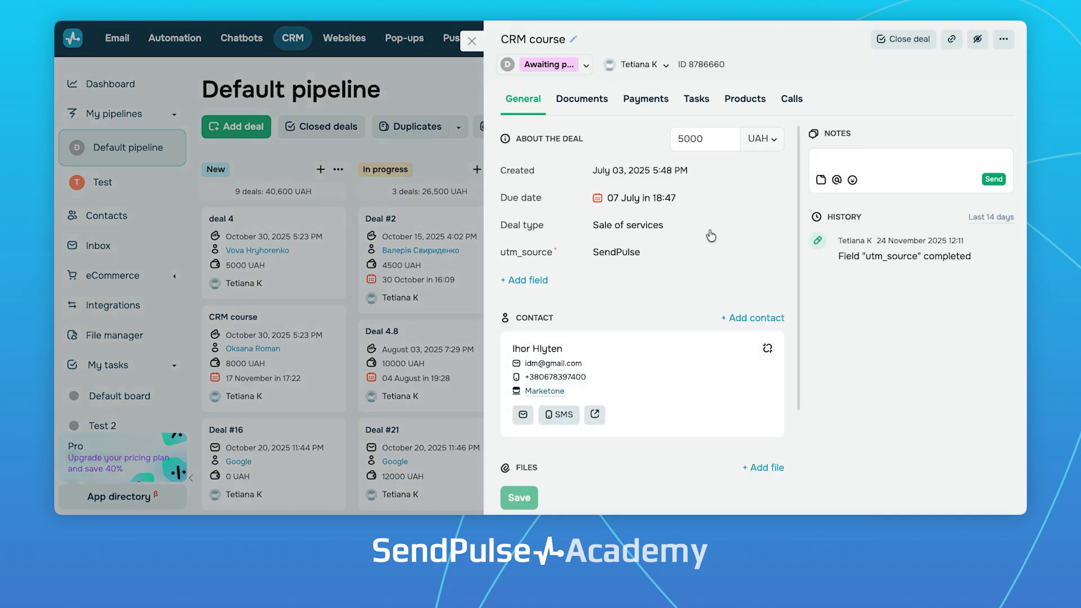
{"action": "left_click", "coordinate": [698, 104]}
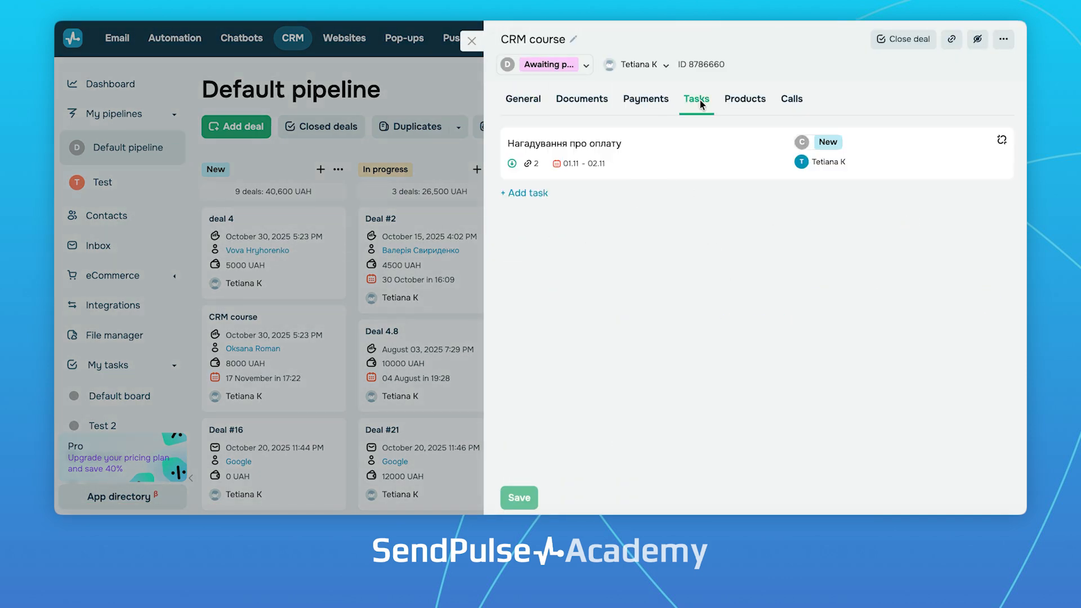
{"action": "left_click", "coordinate": [535, 193]}
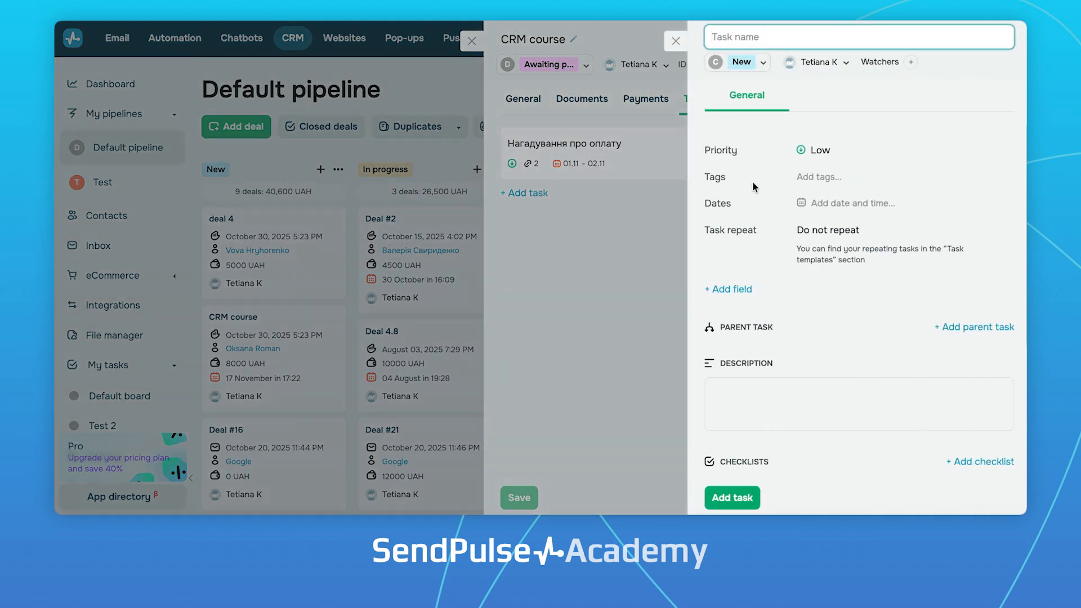
{"action": "scroll", "coordinate": [769, 260], "scroll_direction": "down", "scroll_amount": 1}
{"action": "scroll", "coordinate": [769, 260], "scroll_direction": "down", "scroll_amount": 1}
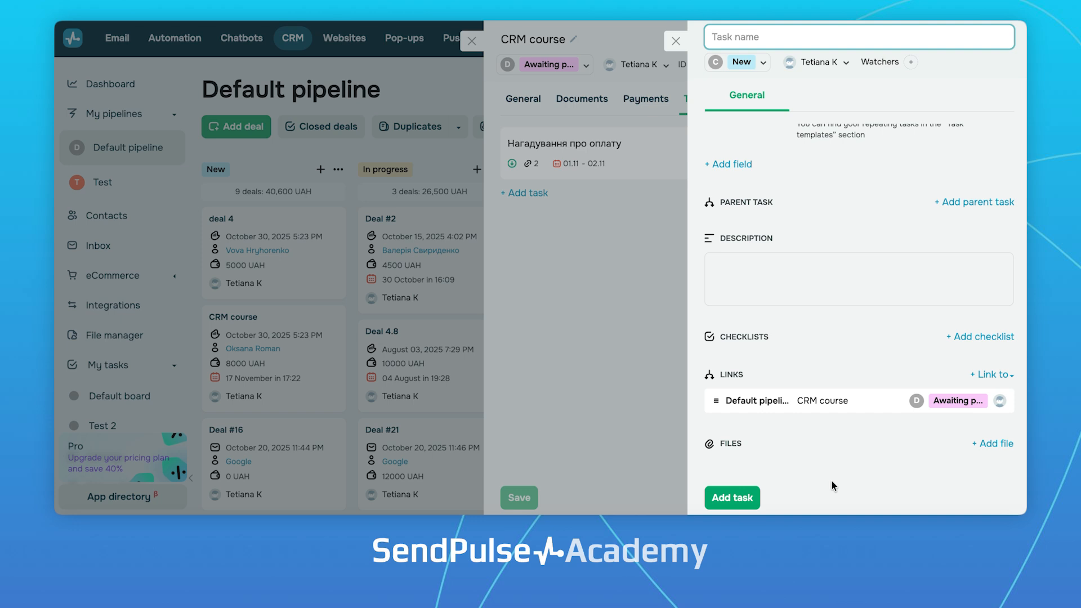
{"action": "scroll", "coordinate": [795, 104], "scroll_direction": "up", "scroll_amount": 2}
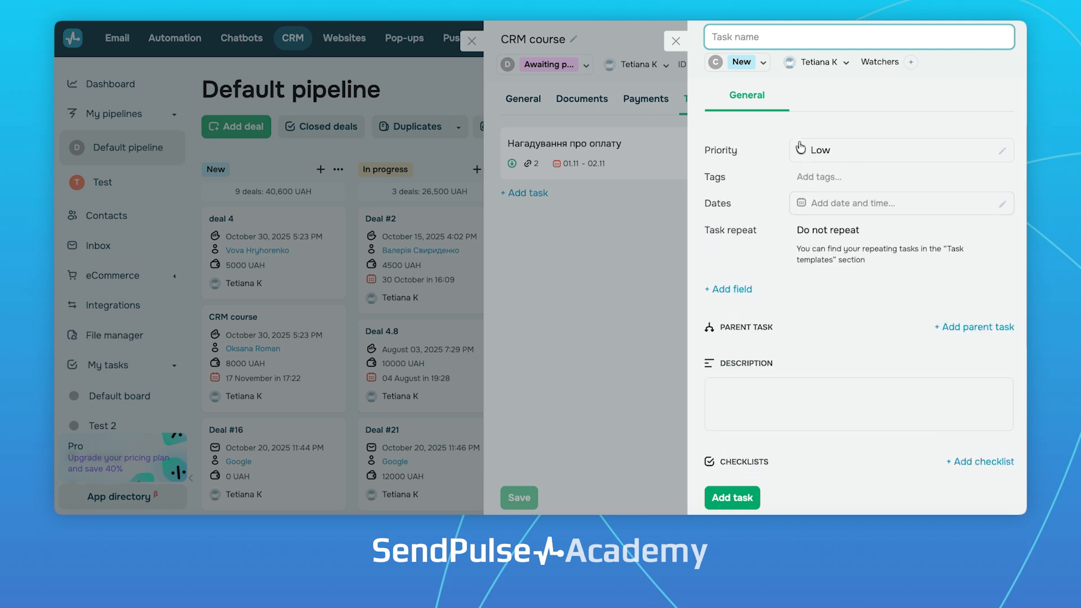
{"action": "left_click", "coordinate": [675, 40]}
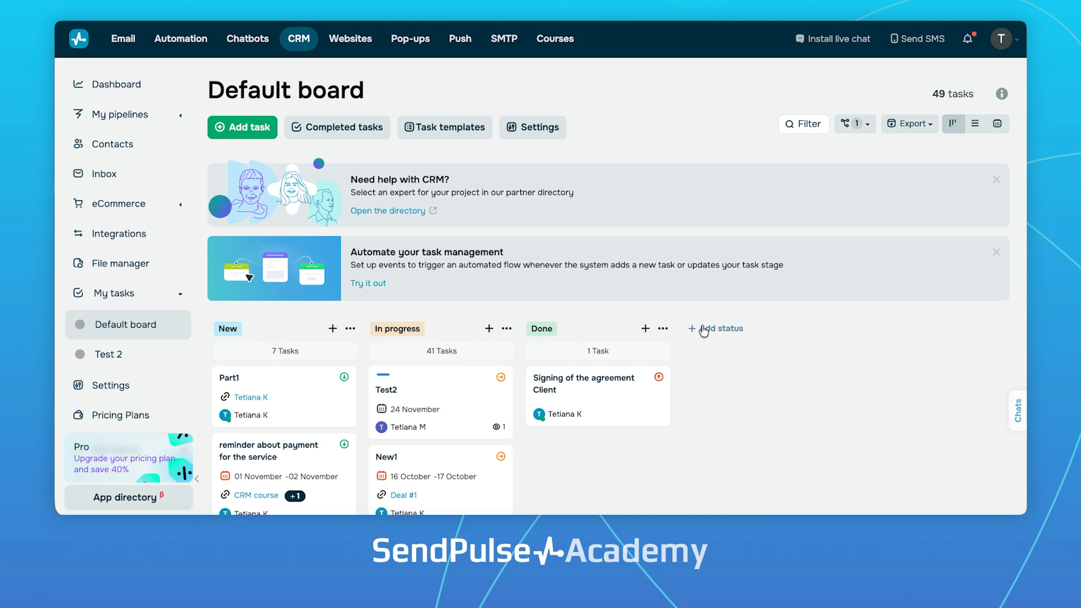
Step: Move the "reminder about payment for the service" task to In progress and the Test2 task to Done
{"action": "scroll", "coordinate": [544, 376], "scroll_direction": "down", "scroll_amount": 7}
{"action": "scroll", "coordinate": [542, 374], "scroll_direction": "up", "scroll_amount": 7}
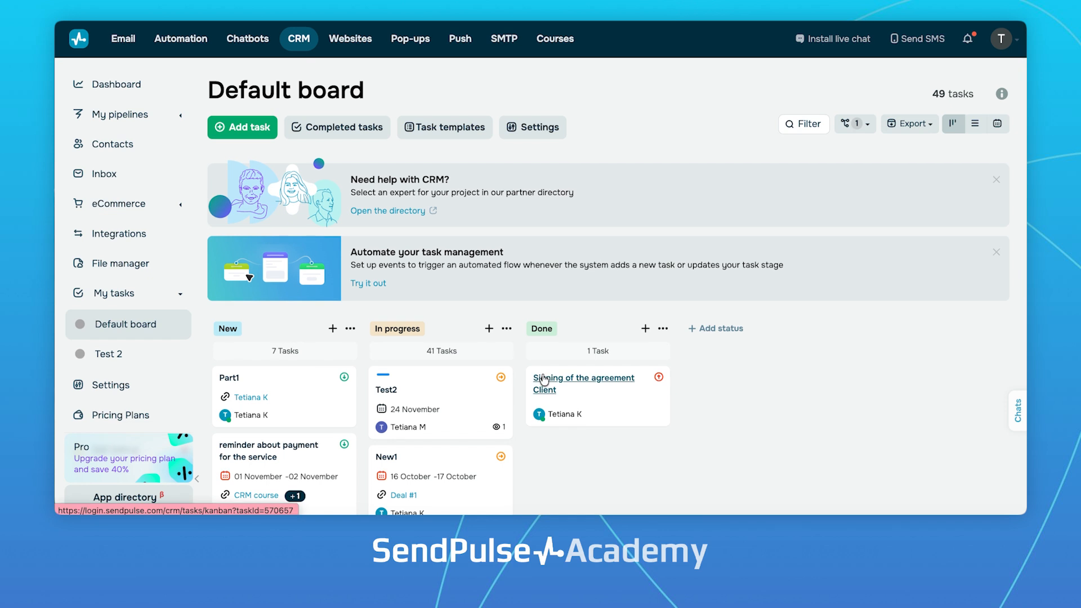
{"action": "scroll", "coordinate": [439, 321], "scroll_direction": "down", "scroll_amount": 2}
{"action": "left_click_drag", "start_coordinate": [321, 350], "coordinate": [448, 365]}
{"action": "left_click_drag", "start_coordinate": [445, 281], "coordinate": [599, 350]}
{"action": "scroll", "coordinate": [599, 349], "scroll_direction": "down", "scroll_amount": 2}
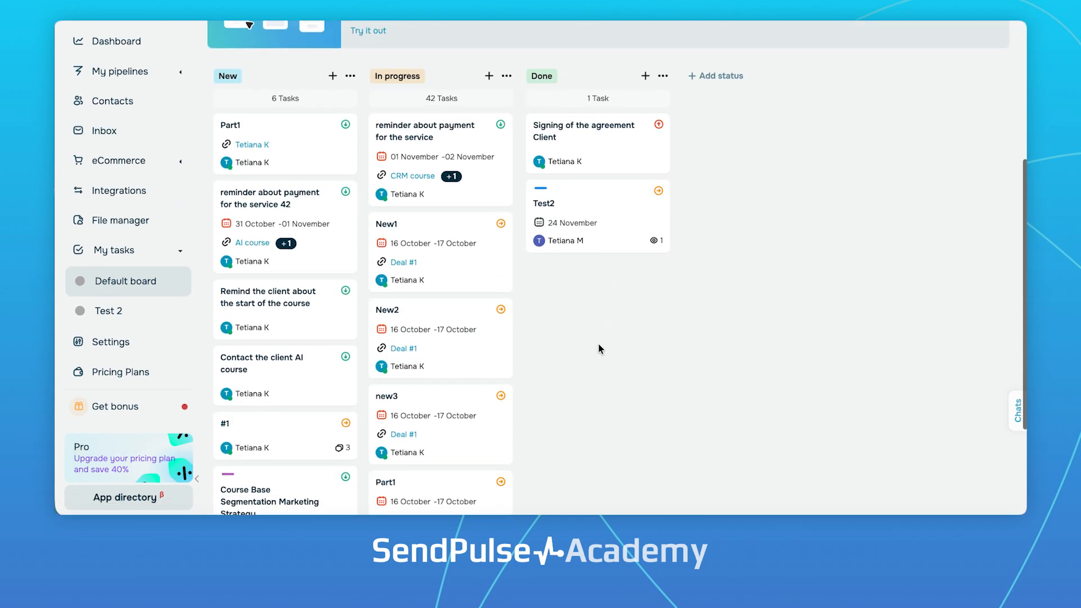
Step: Move the "Signing of the agreement Client" task from Done to In progress
{"action": "left_click_drag", "start_coordinate": [601, 158], "coordinate": [415, 378]}
{"action": "scroll", "coordinate": [411, 338], "scroll_direction": "up", "scroll_amount": 4}
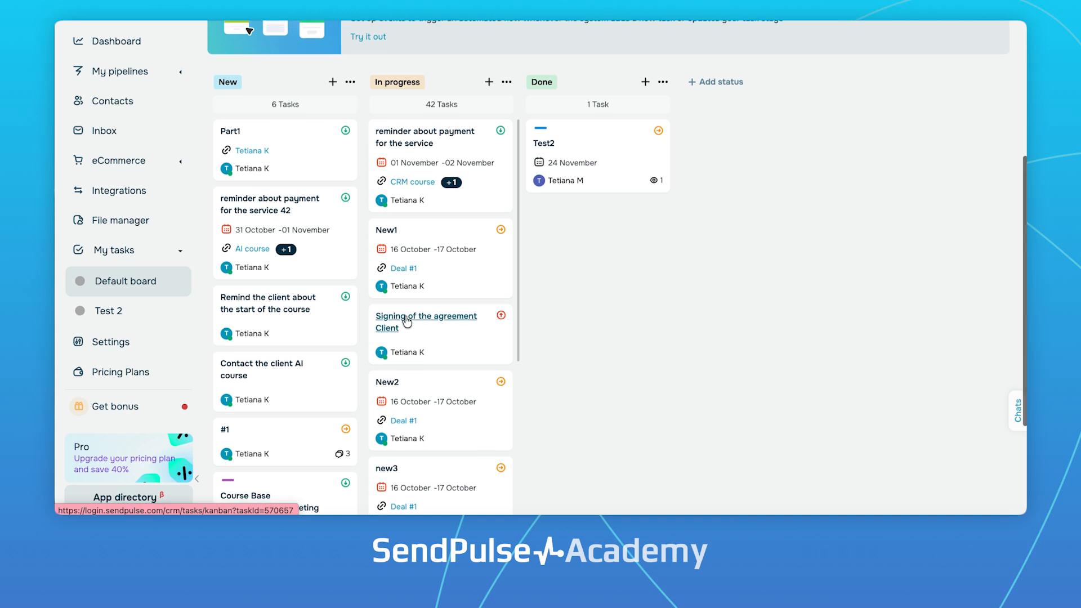
Step: Open the "reminder about payment for the service" task, check its status and assignee options, and add the second listed member as a watcher
{"action": "scroll", "coordinate": [406, 319], "scroll_direction": "down", "scroll_amount": 2}
{"action": "scroll", "coordinate": [417, 332], "scroll_direction": "up", "scroll_amount": 2}
{"action": "left_click", "coordinate": [420, 325]}
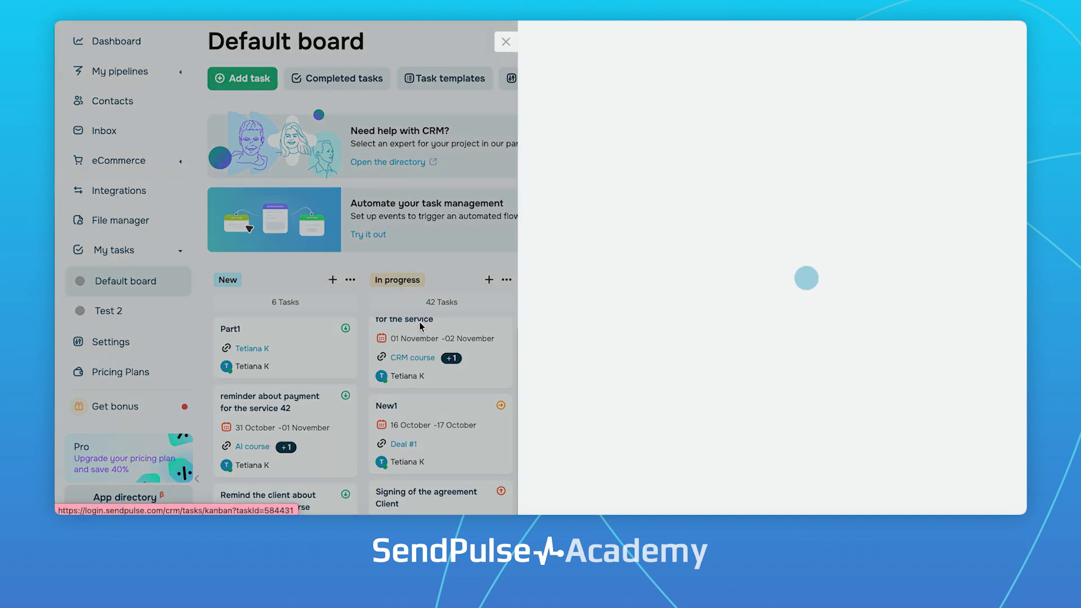
{"action": "left_click", "coordinate": [553, 66]}
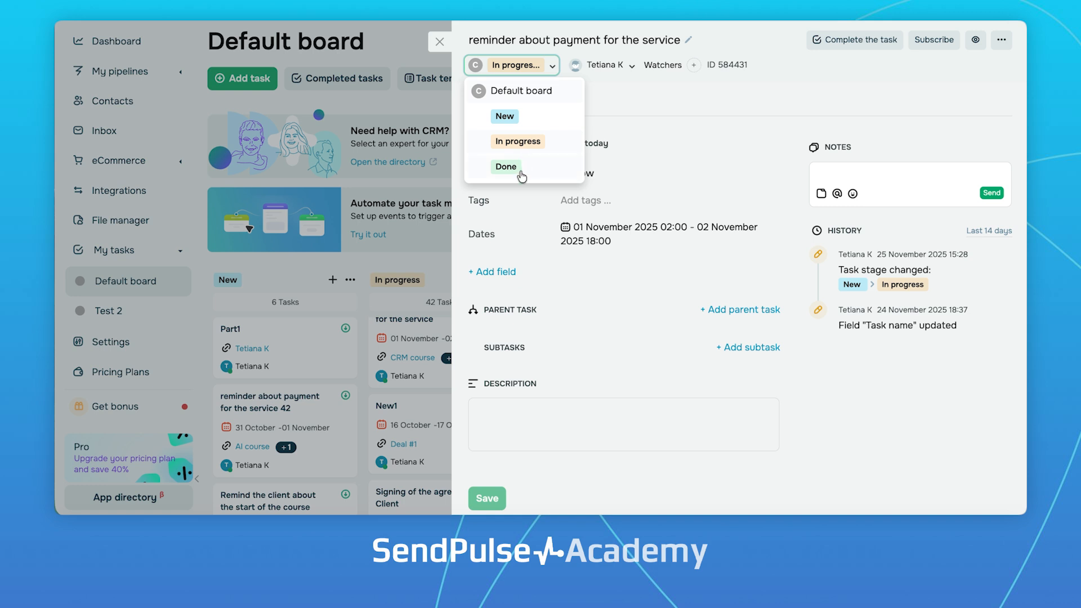
{"action": "left_click", "coordinate": [611, 66]}
{"action": "left_click", "coordinate": [694, 66]}
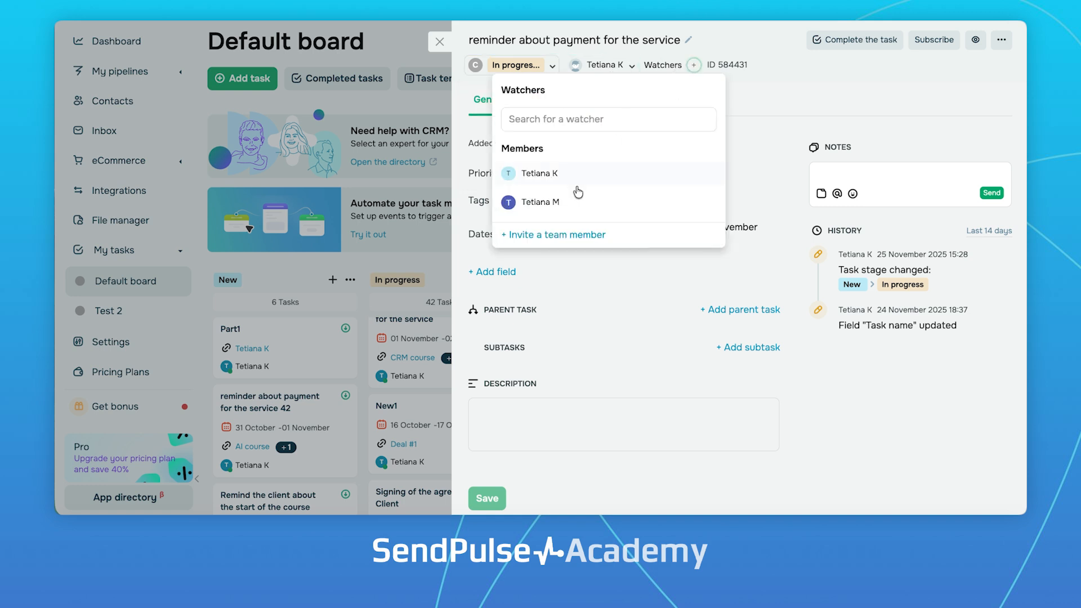
{"action": "left_click", "coordinate": [566, 202]}
{"action": "left_click", "coordinate": [776, 80]}
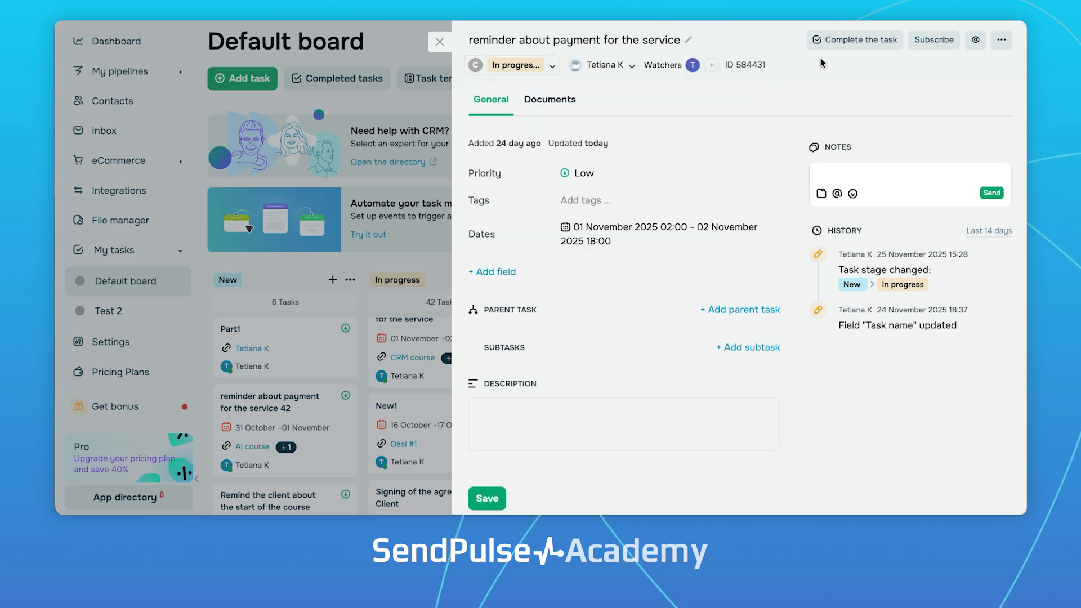
Step: Duplicate the "reminder about payment for the service" task, keeping its prefilled name, dates and links and attaching no file
{"action": "left_click", "coordinate": [1001, 39]}
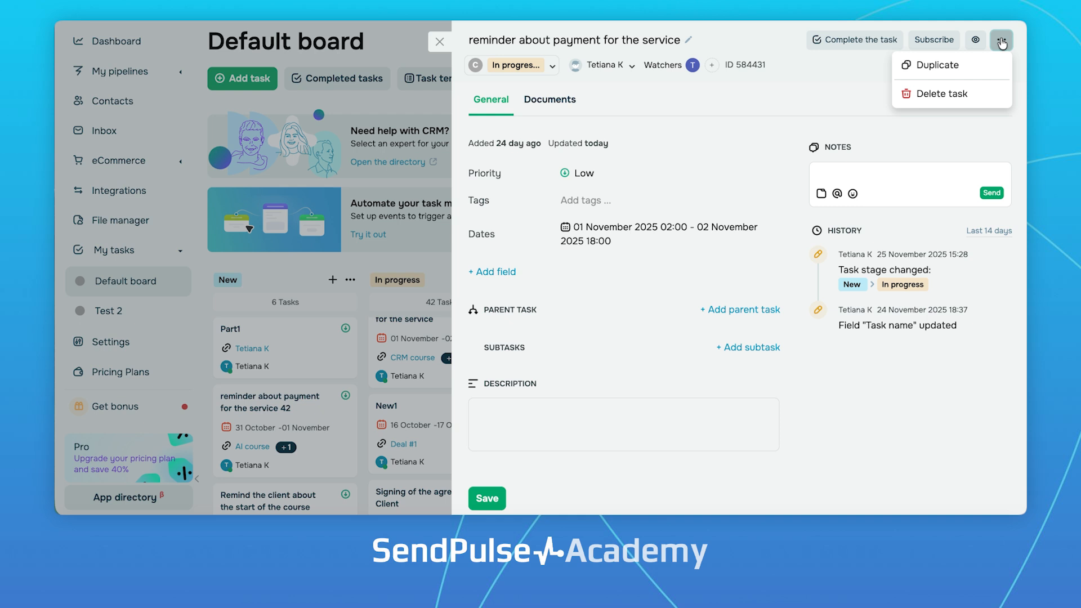
{"action": "left_click", "coordinate": [963, 66]}
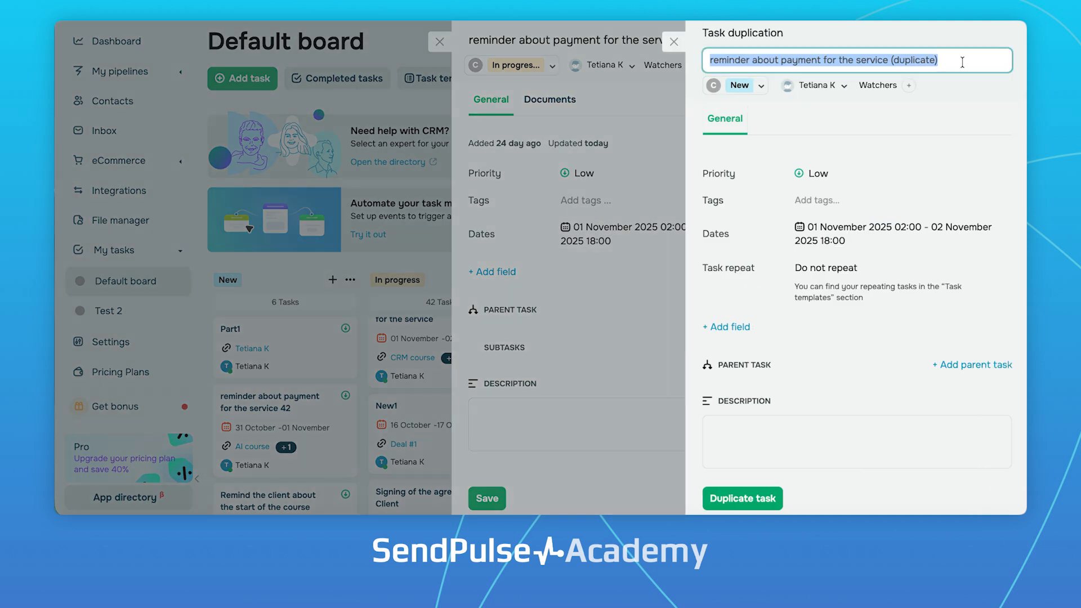
{"action": "left_click", "coordinate": [772, 186]}
{"action": "scroll", "coordinate": [788, 217], "scroll_direction": "down", "scroll_amount": 5}
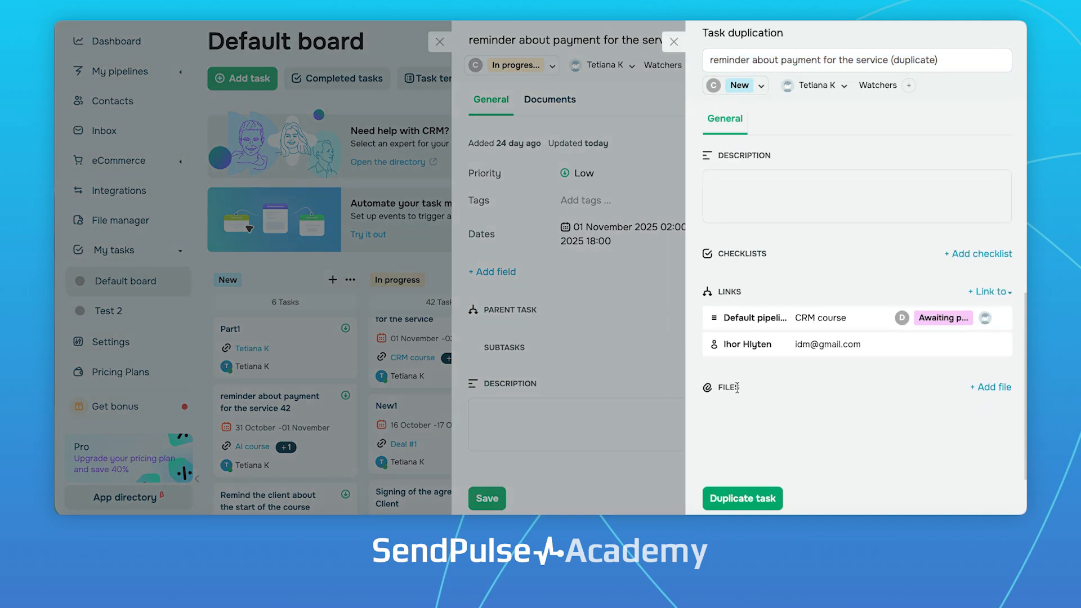
{"action": "left_click", "coordinate": [984, 388]}
{"action": "left_click", "coordinate": [716, 194]}
{"action": "left_click", "coordinate": [704, 491]}
{"action": "left_click", "coordinate": [738, 498]}
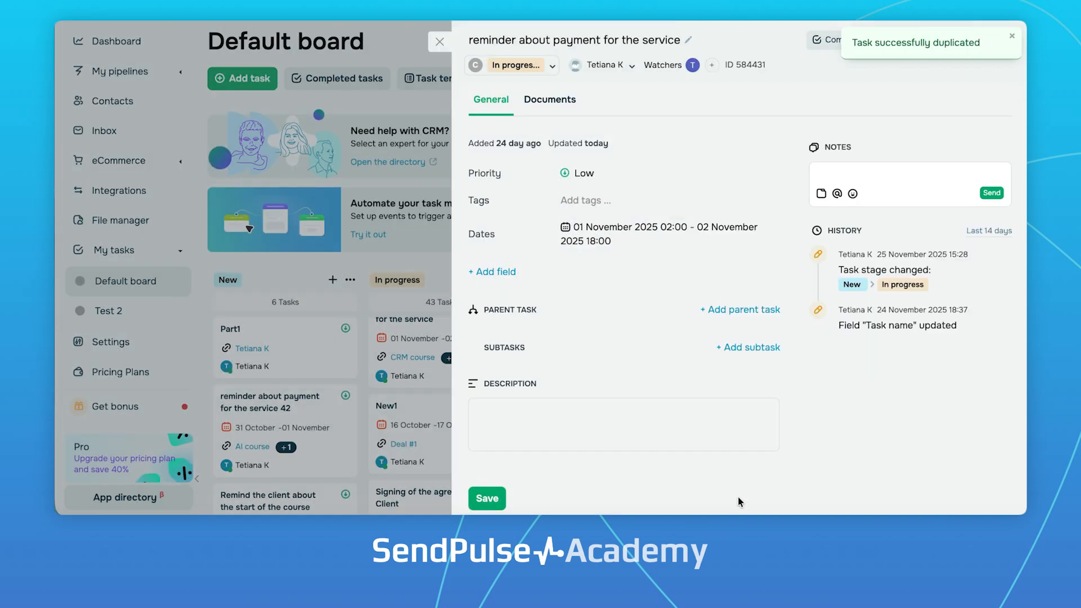
Step: View the deletion confirmation for the original reminder task, dismiss it without deleting, and return to the board
{"action": "left_click", "coordinate": [1001, 39]}
{"action": "left_click", "coordinate": [935, 93]}
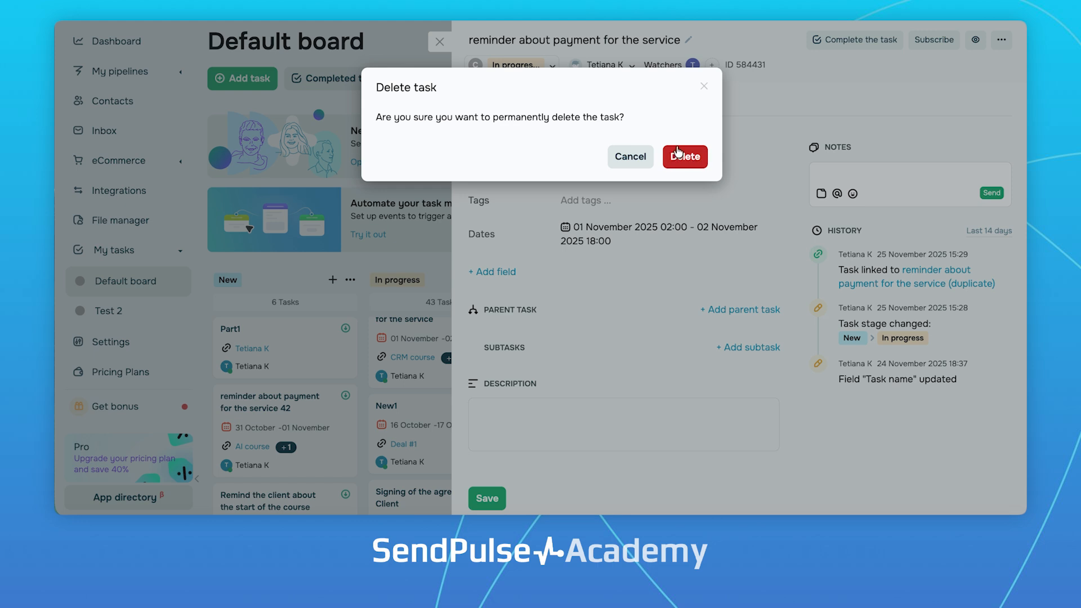
{"action": "left_click", "coordinate": [704, 89]}
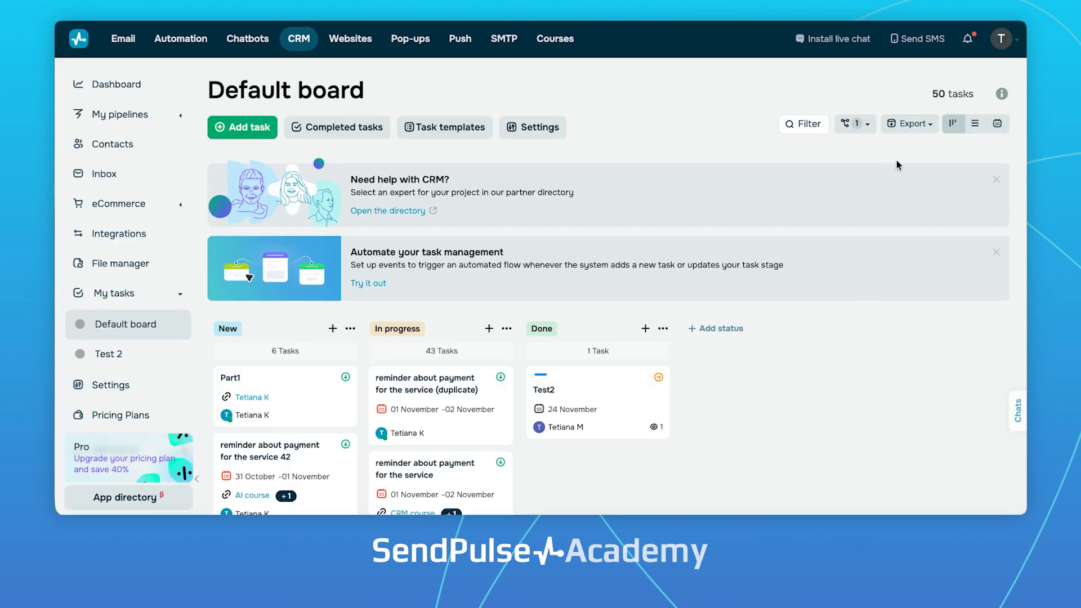
Step: Show the Default board as a list and select the duplicated reminder, the low-priority Part1 and the Test2 tasks
{"action": "left_click", "coordinate": [976, 124]}
{"action": "scroll", "coordinate": [338, 416], "scroll_direction": "down", "scroll_amount": 3}
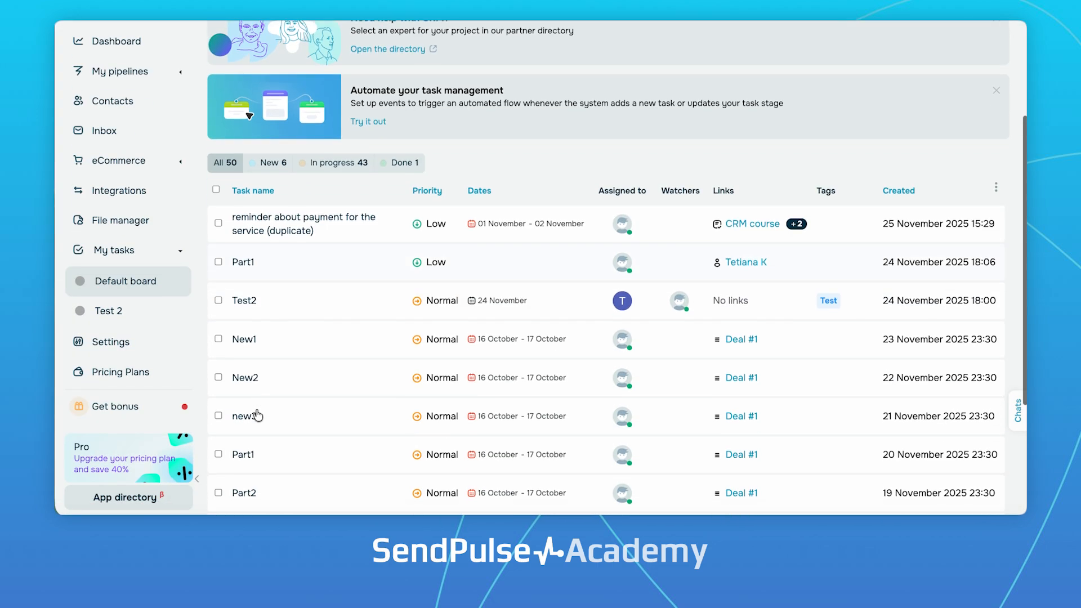
{"action": "left_click", "coordinate": [218, 217]}
{"action": "left_click", "coordinate": [219, 256]}
{"action": "left_click", "coordinate": [218, 295]}
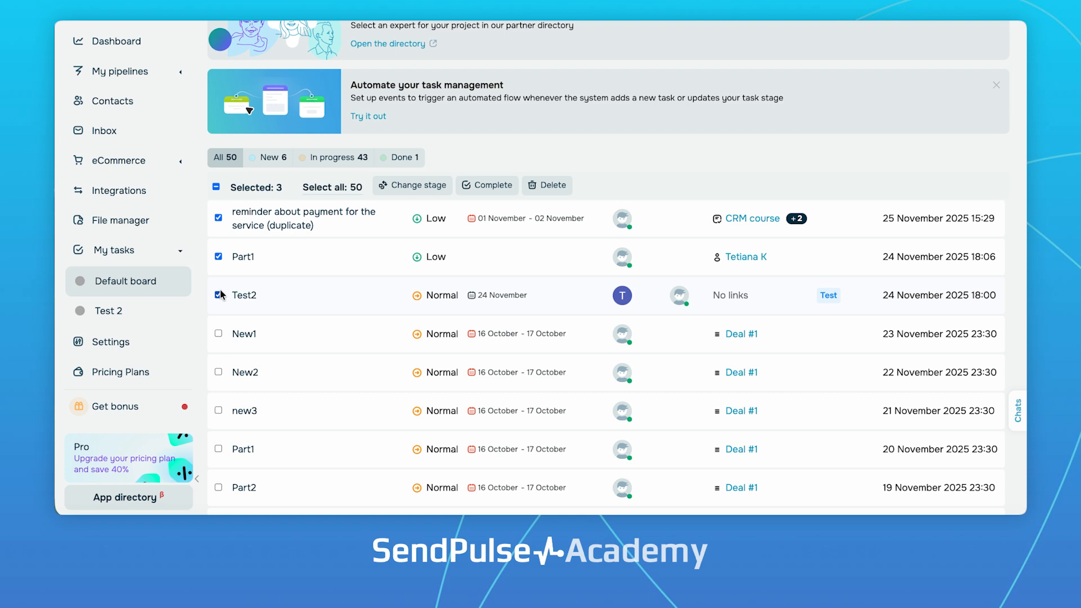
Step: Apply a bulk stage change to the three selected tasks
{"action": "left_click", "coordinate": [449, 186]}
{"action": "left_click", "coordinate": [482, 144]}
{"action": "left_click", "coordinate": [473, 212]}
{"action": "left_click", "coordinate": [687, 185]}
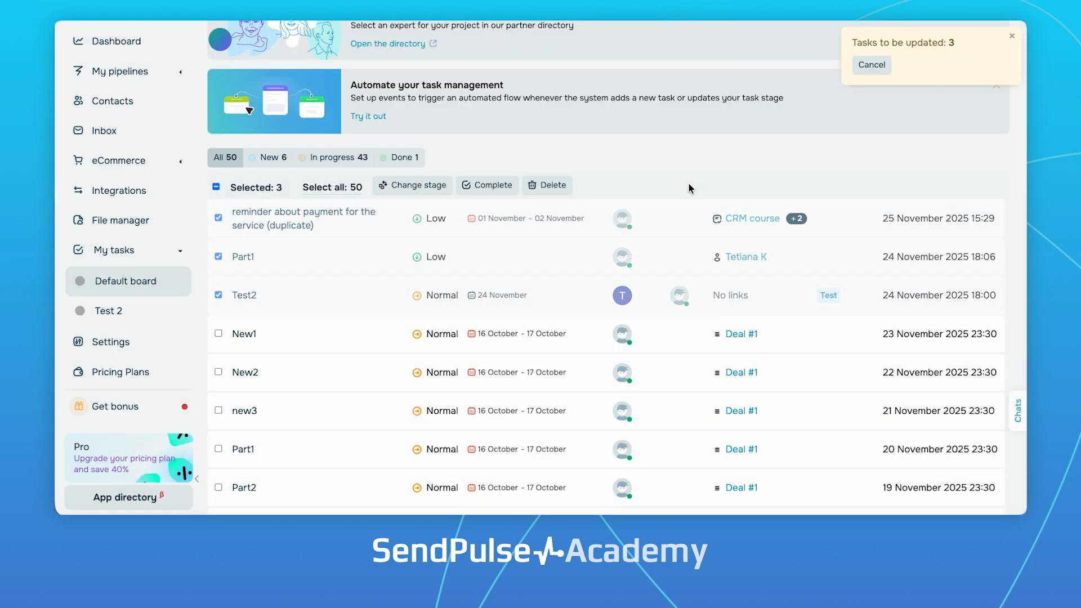